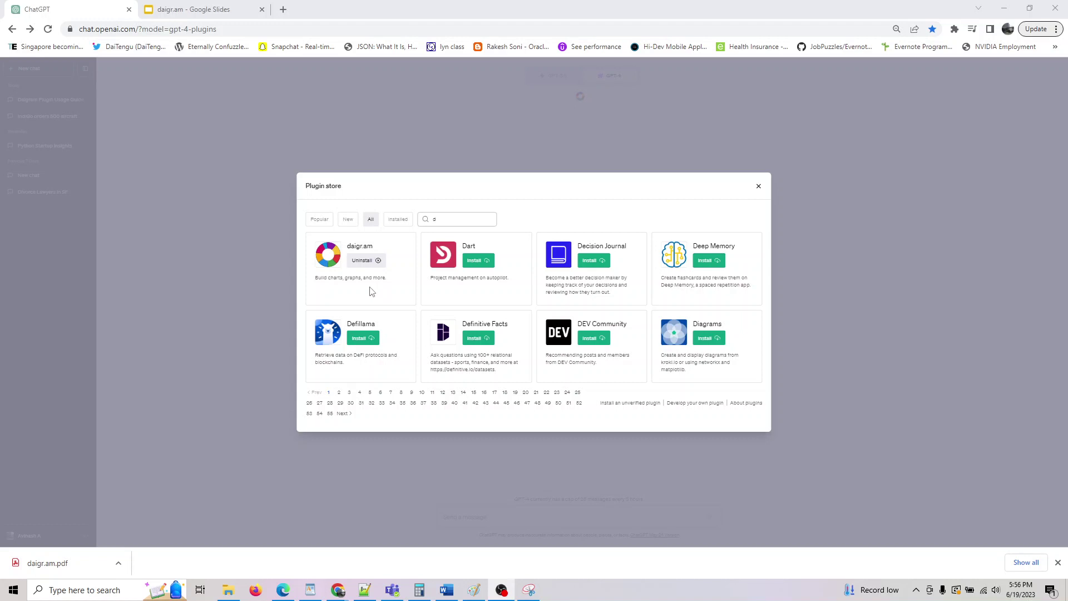
# Close the plugin store now that daigr.am is installed
pyautogui.click(758, 187)
# Switch to the daigr.am Google Slides deck and present it through to the Prompt 1 slide
pyautogui.click(194, 9)
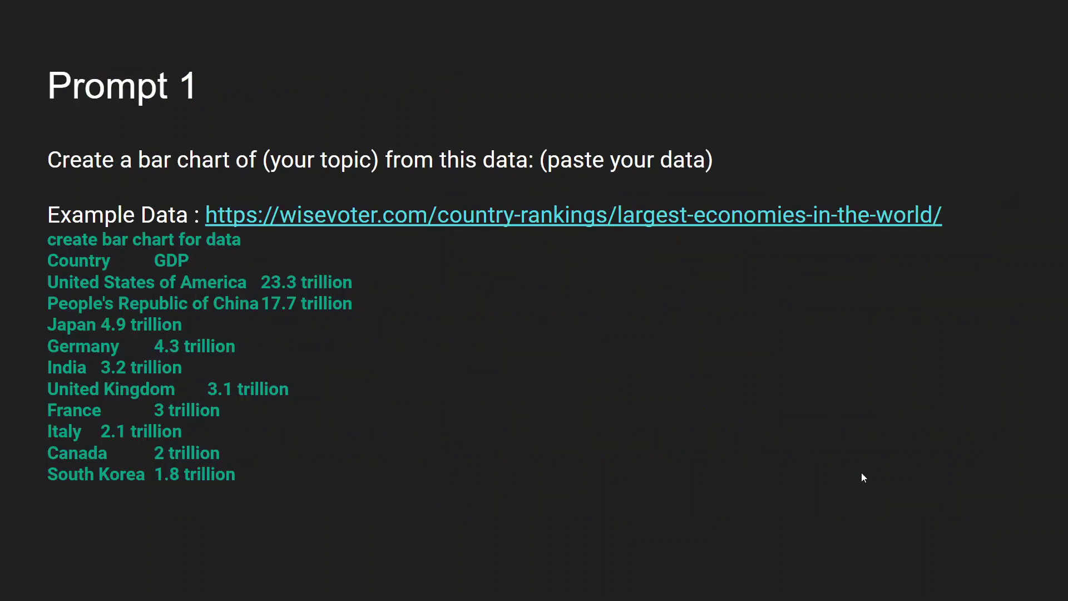
# Exit the slideshow back to the Slides editor on the Prompt 1 slide
pyautogui.press('Escape')
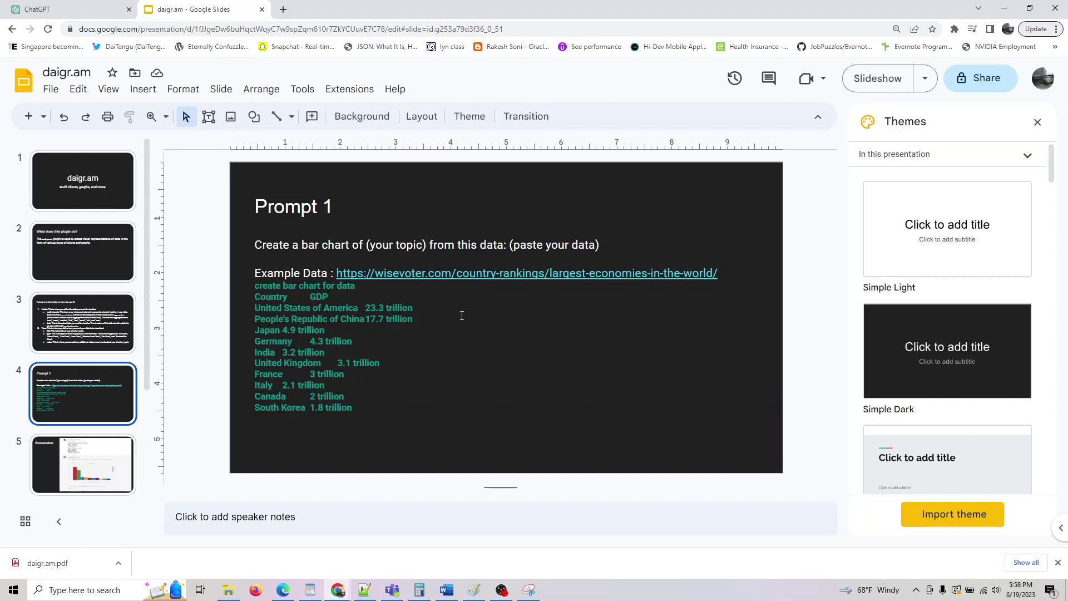
# Select and copy the GDP bar-chart prompt from the Daigram Plugin Usage Guide chat
pyautogui.click(89, 9)
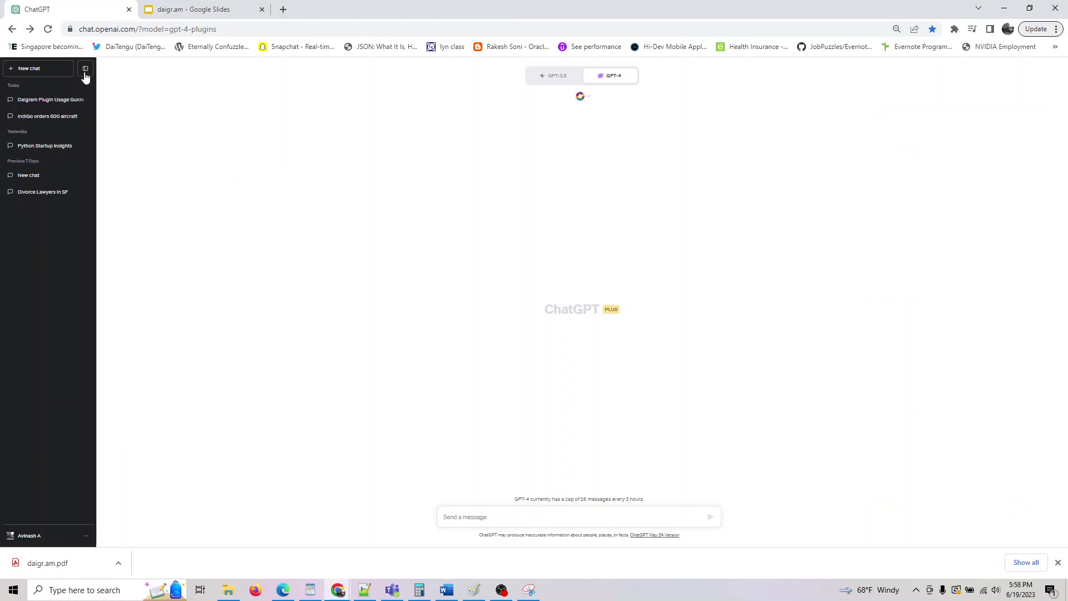
pyautogui.click(41, 105)
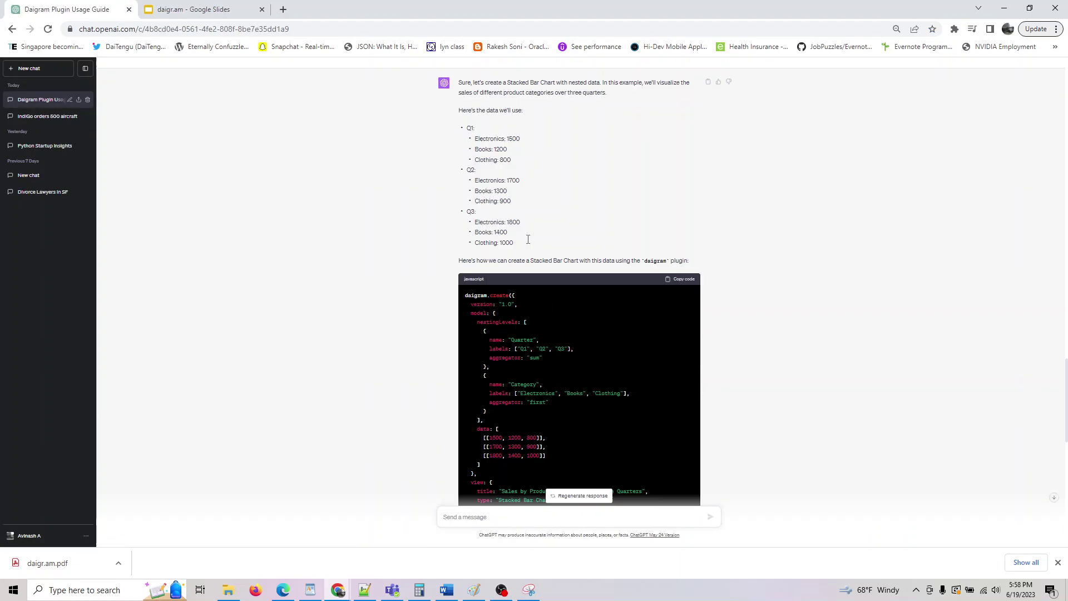
pyautogui.scroll(15, 528, 239)
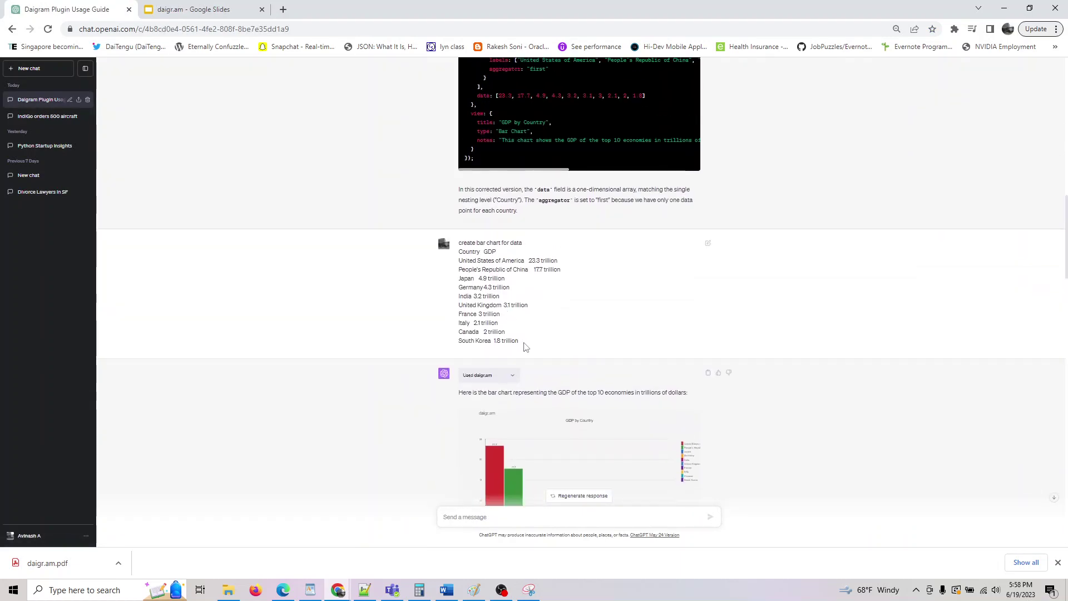
pyautogui.moveTo(526, 347); pyautogui.dragTo(460, 242)
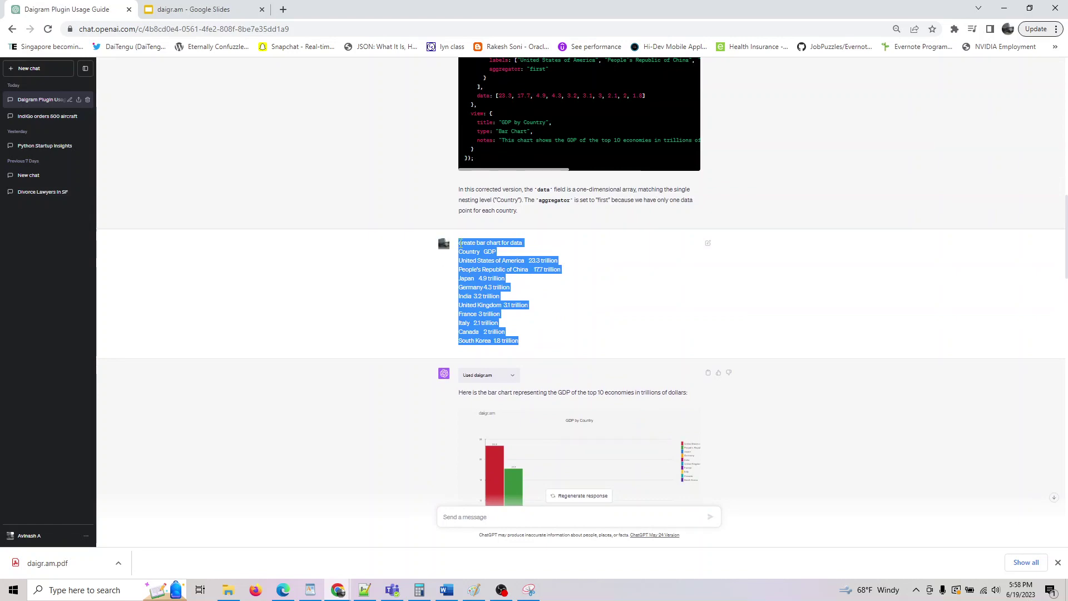
pyautogui.hotkey('ctrl', 'Tab')
# Open wisevoter's 'Largest Economies in the World' source page, then return to ChatGPT
pyautogui.click(448, 278)
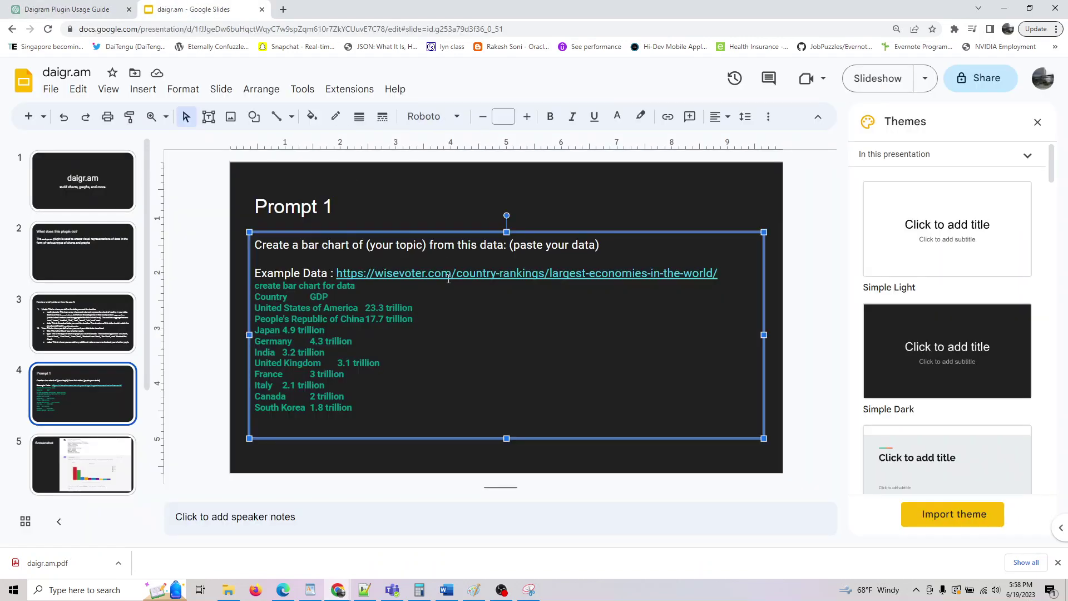
pyautogui.click(448, 278)
pyautogui.click(423, 311)
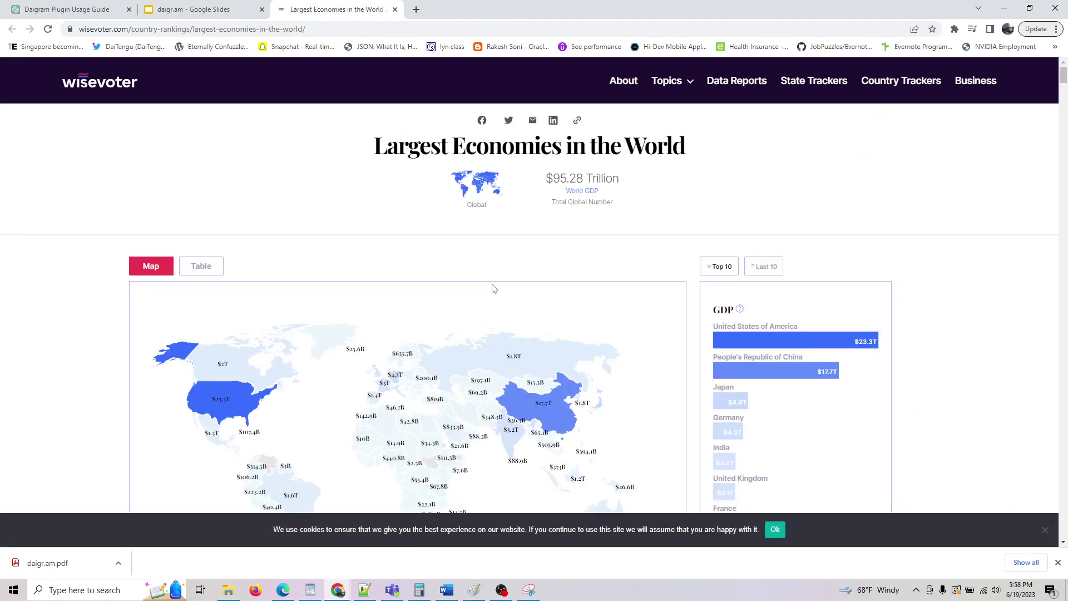
pyautogui.scroll(-15, 512, 382)
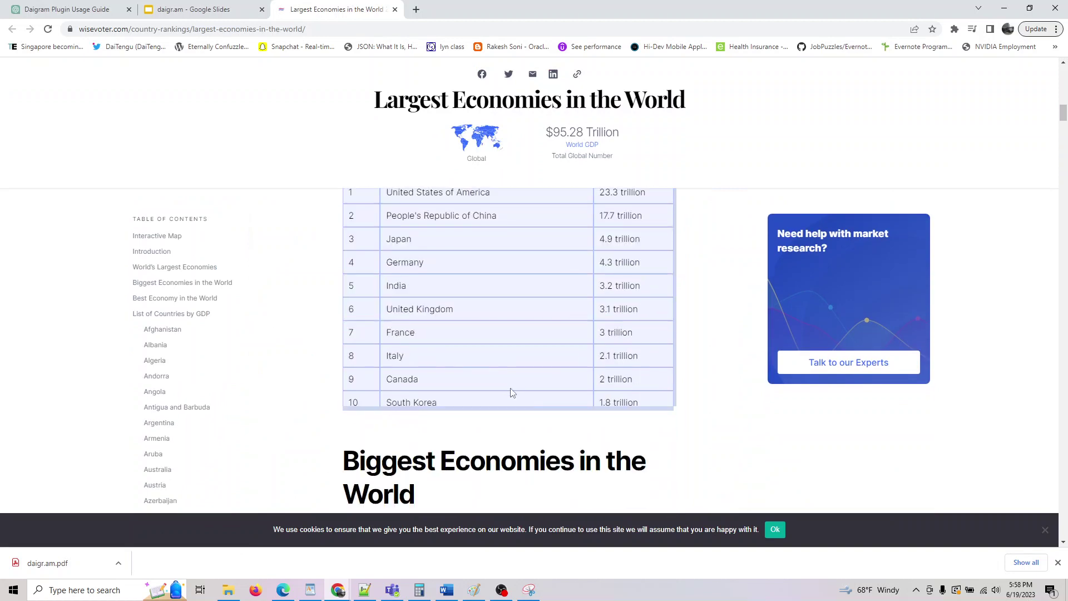
pyautogui.click(80, 8)
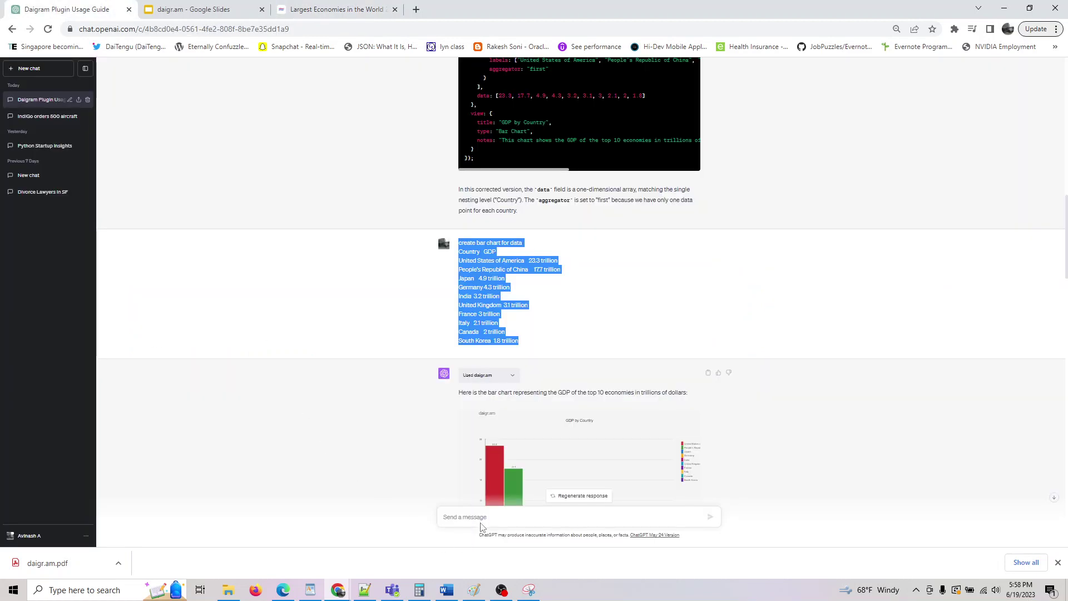
# Start a new chat using GPT-4 with Plugins
pyautogui.click(25, 69)
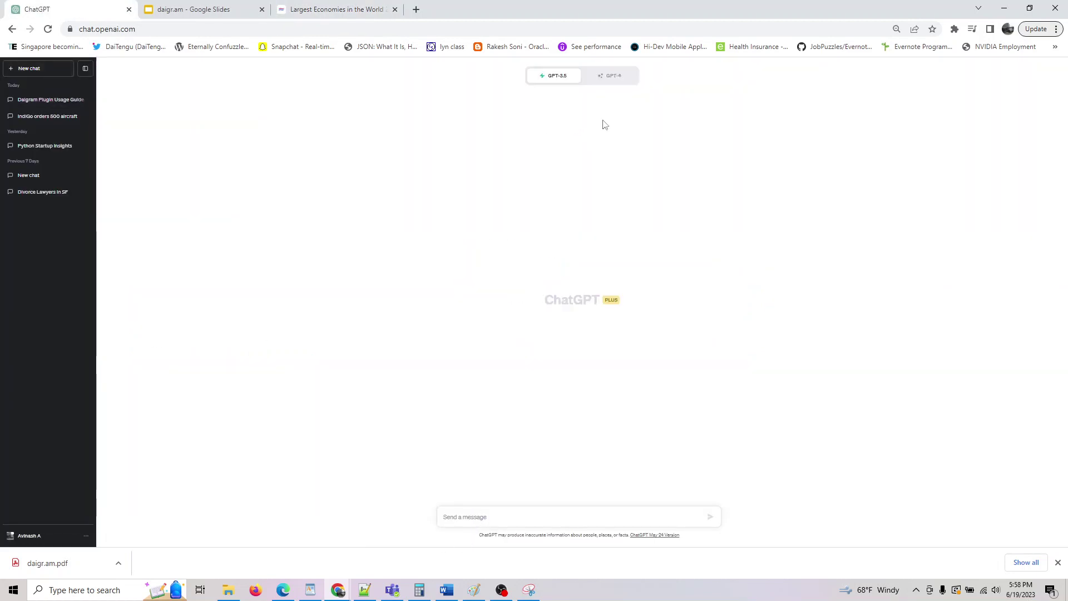
pyautogui.click(610, 76)
pyautogui.click(570, 182)
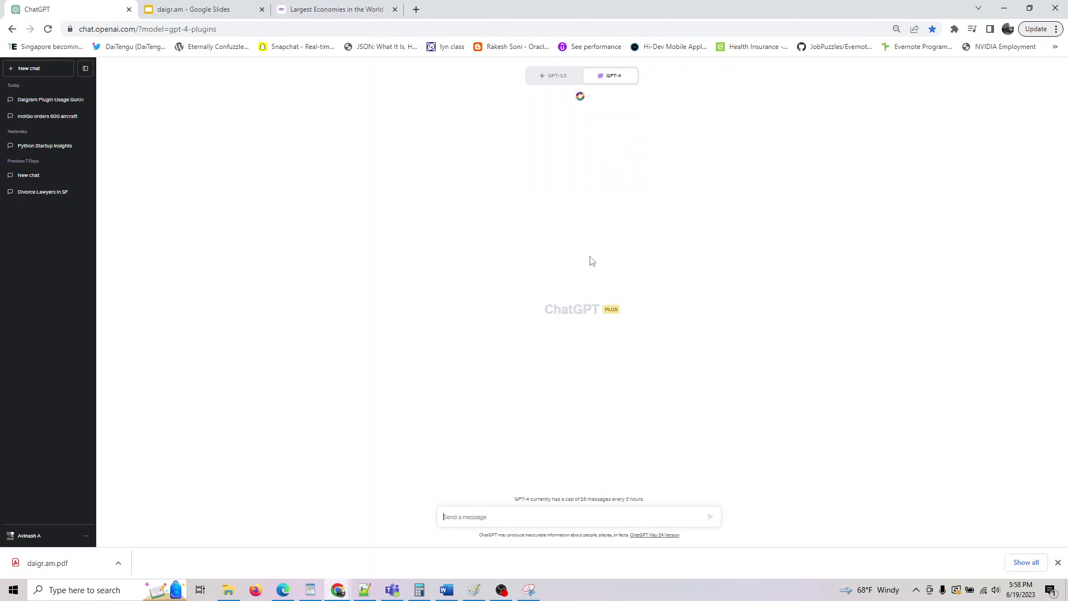
# Paste the ten-country GDP bar-chart prompt and send it to daigr.am
pyautogui.click(556, 515)
pyautogui.hotkey('ctrl', 'v')
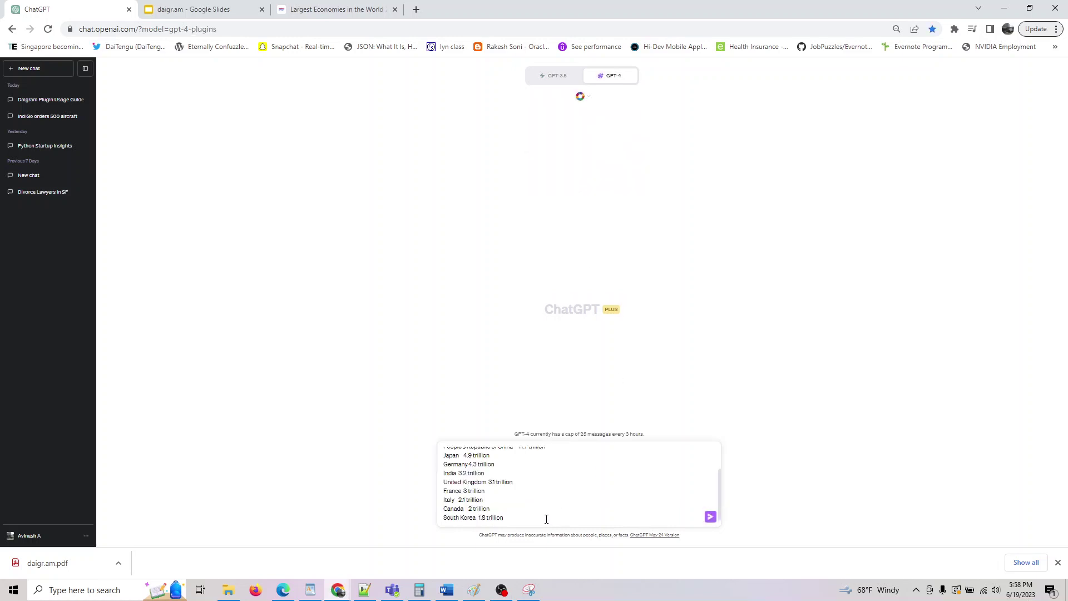
pyautogui.scroll(2, 546, 519)
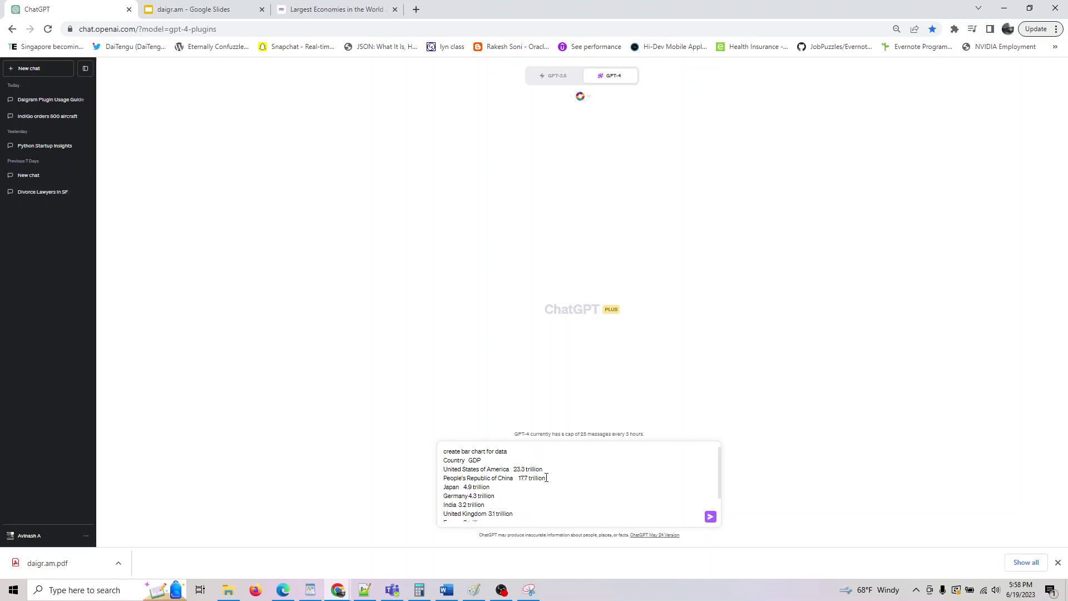
pyautogui.scroll(-2, 495, 489)
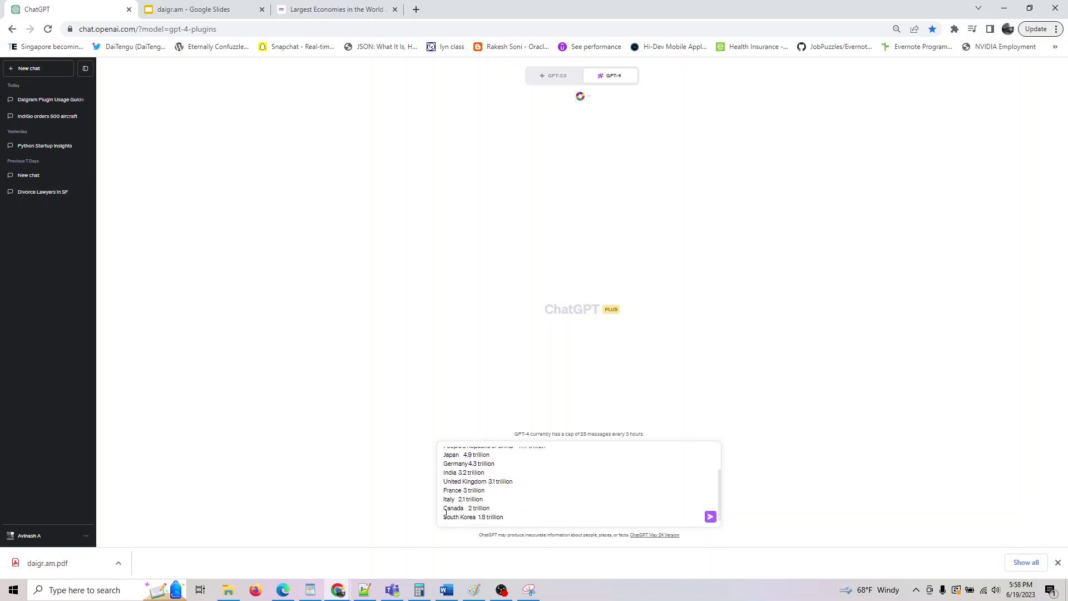
pyautogui.click(709, 518)
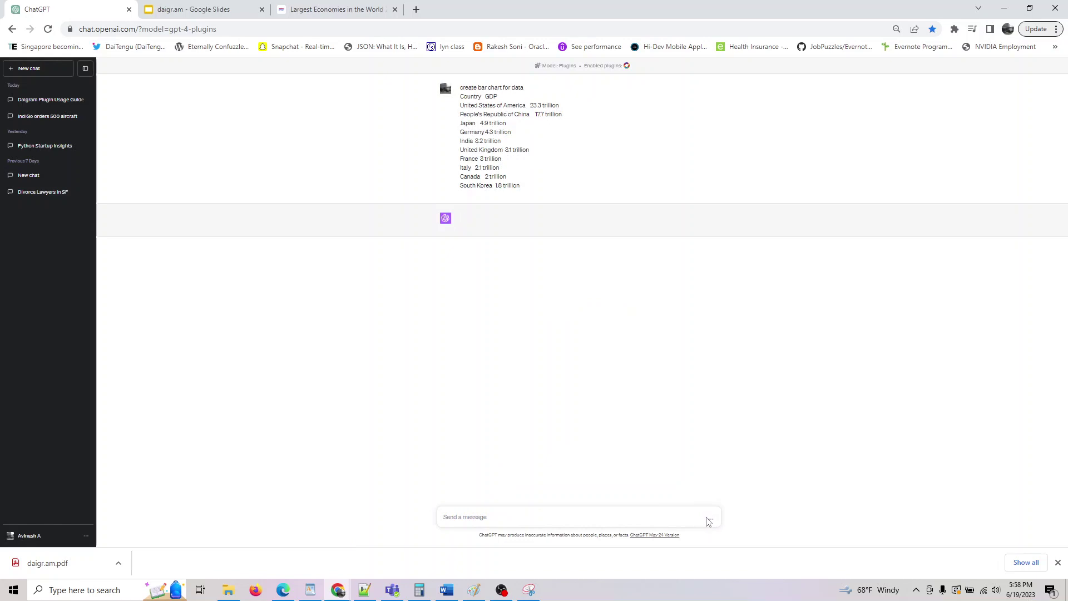
pyautogui.click(212, 9)
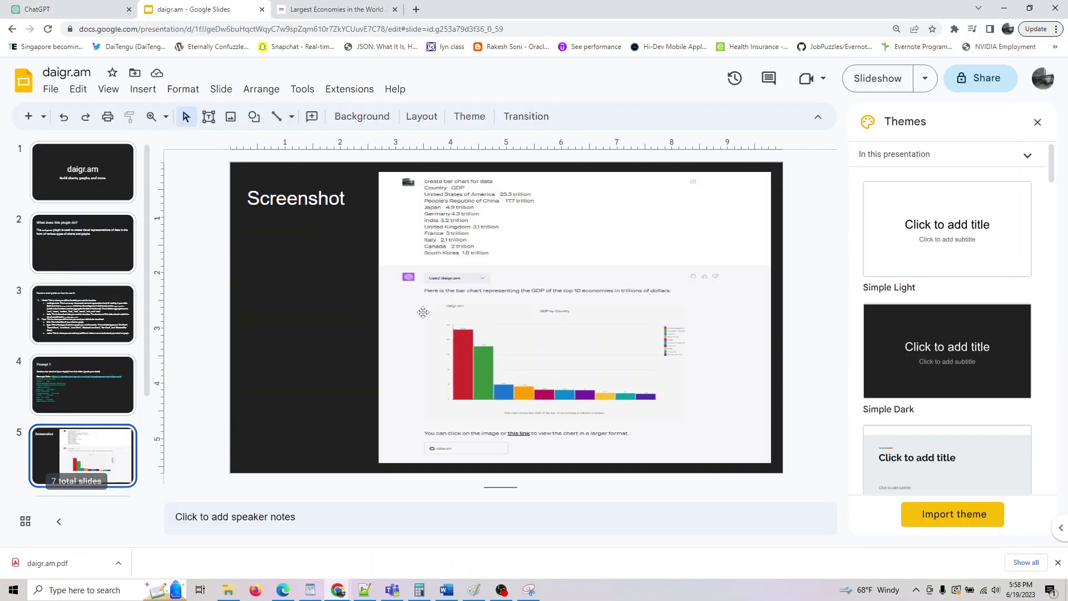
pyautogui.click(93, 5)
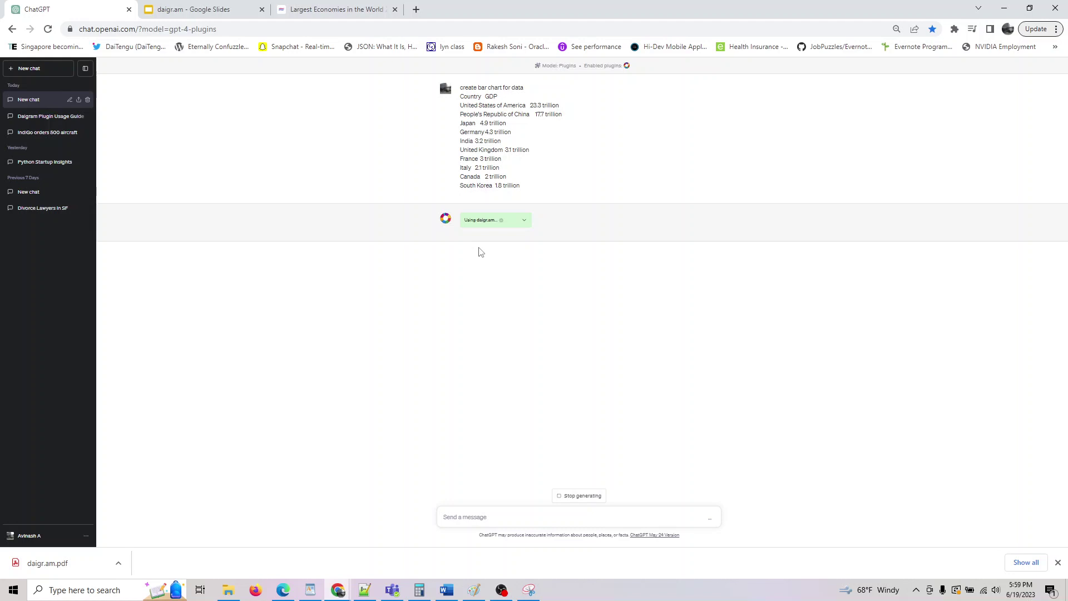
# Inspect the daigr.am request details while the plugin retries until the 'GDP by Country' chart appears
pyautogui.click(1058, 562)
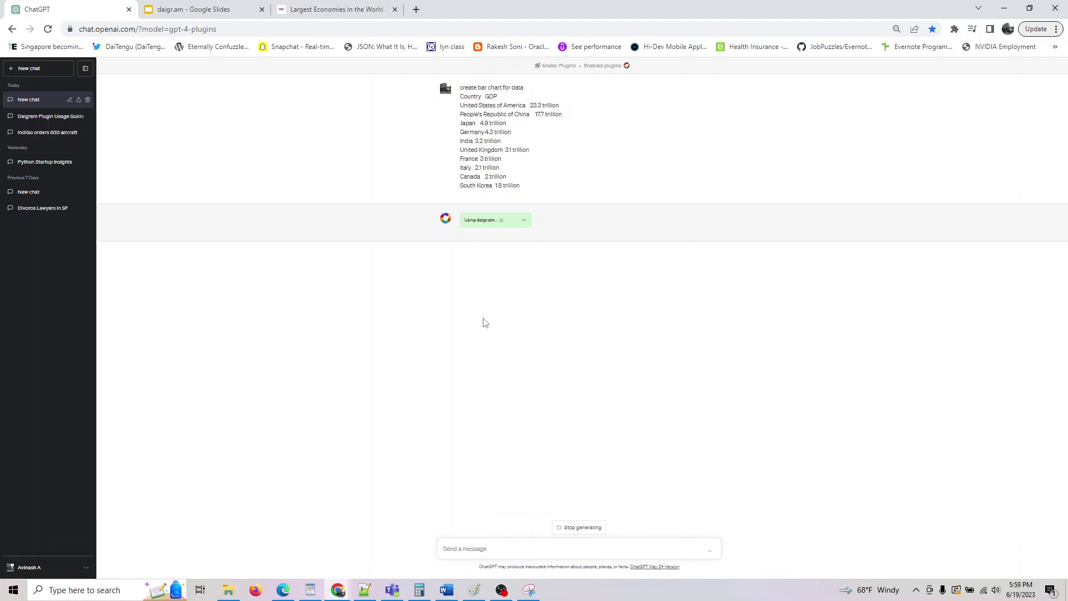
pyautogui.click(524, 222)
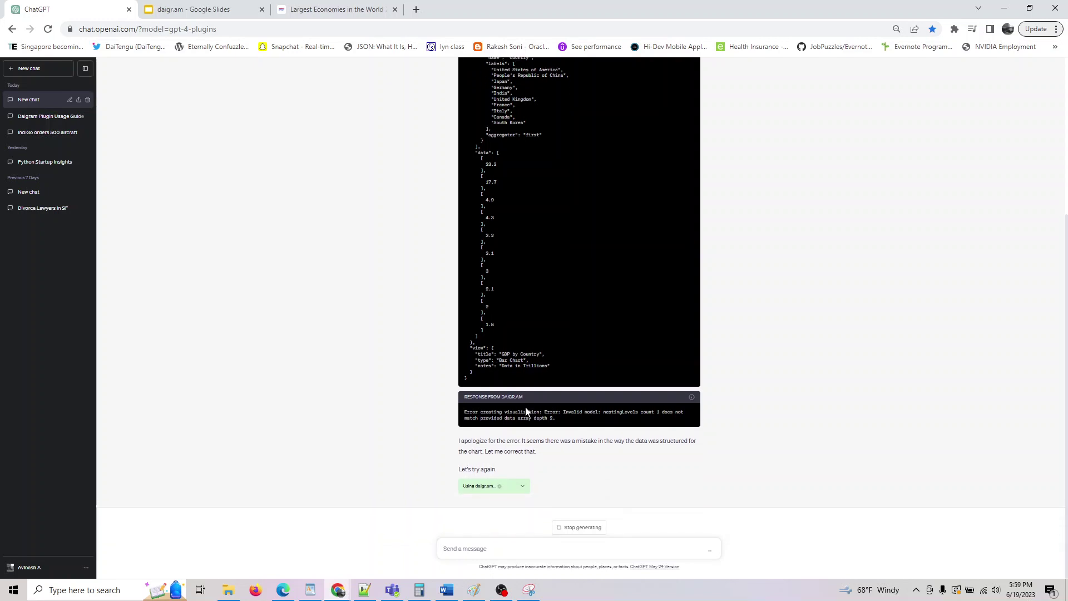
pyautogui.scroll(5, 527, 410)
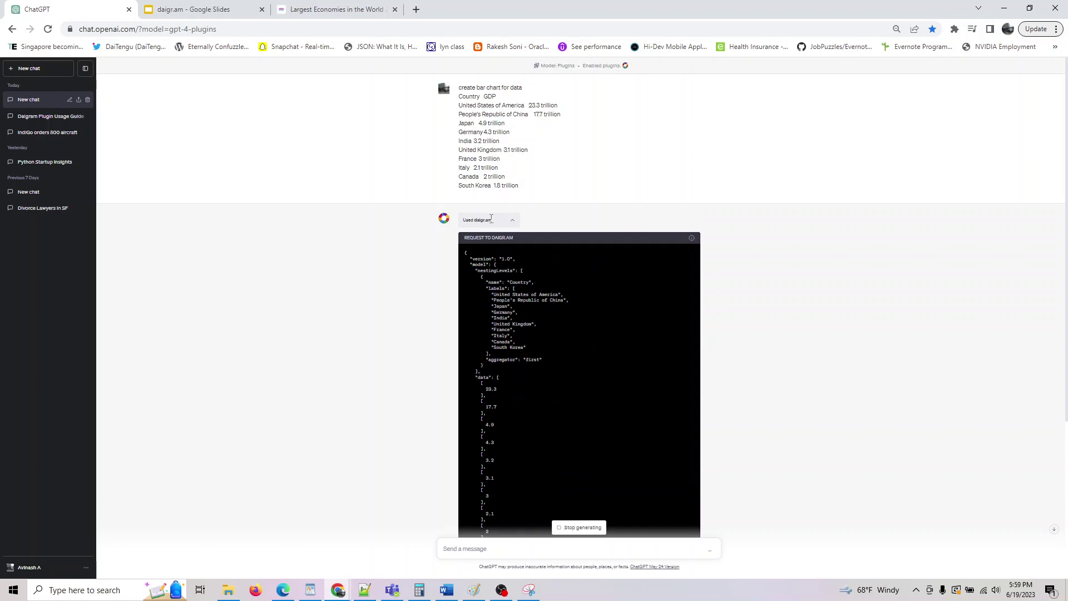
pyautogui.click(509, 221)
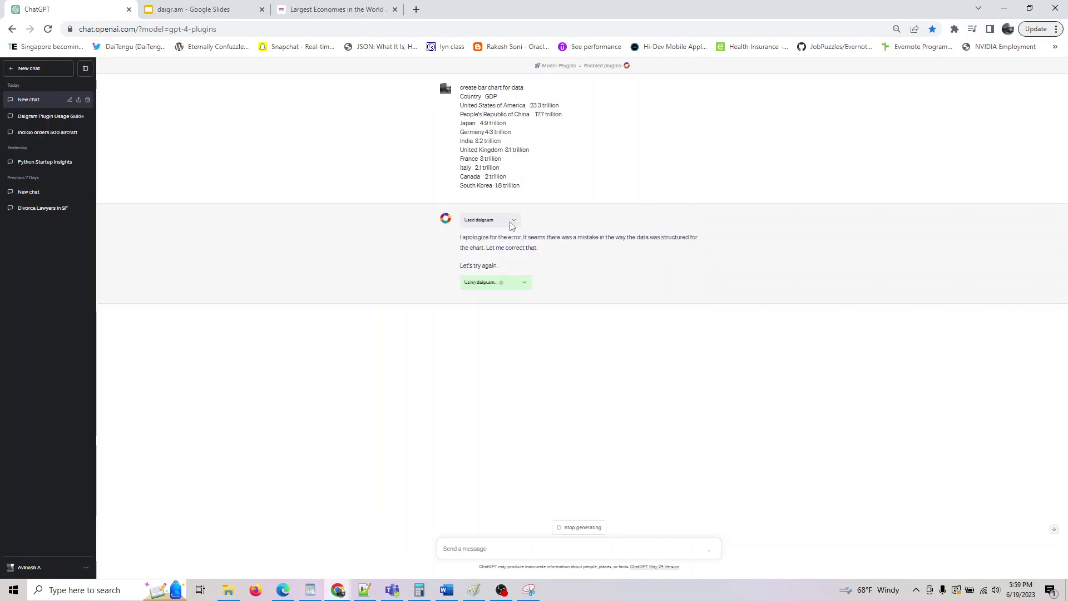
pyautogui.click(526, 284)
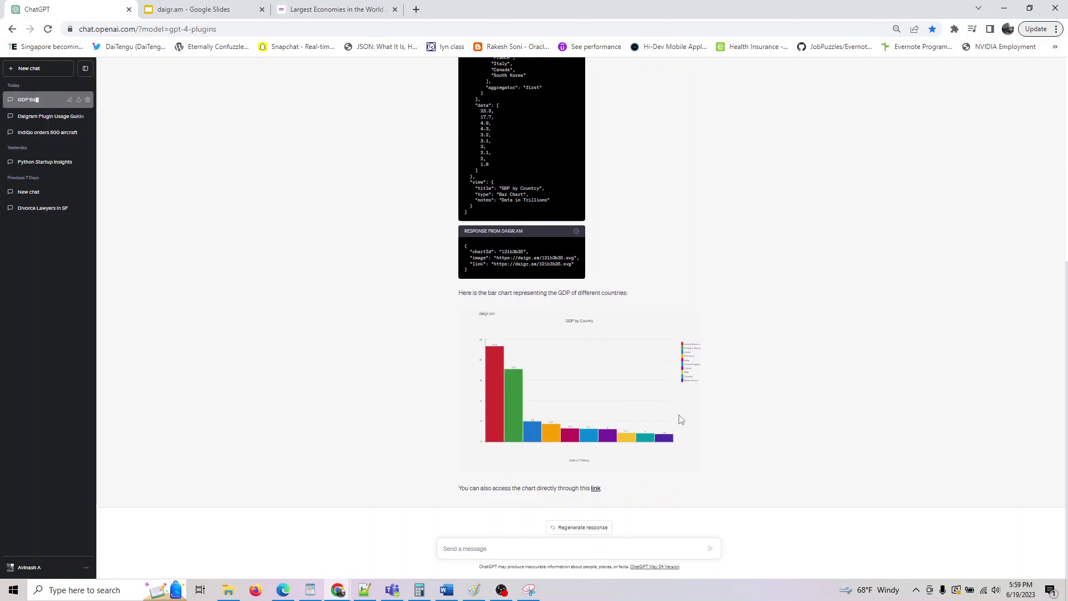
# Open the 'GDP by Country' chart in its own tab and confirm it saves as an SVG Document
pyautogui.click(596, 466)
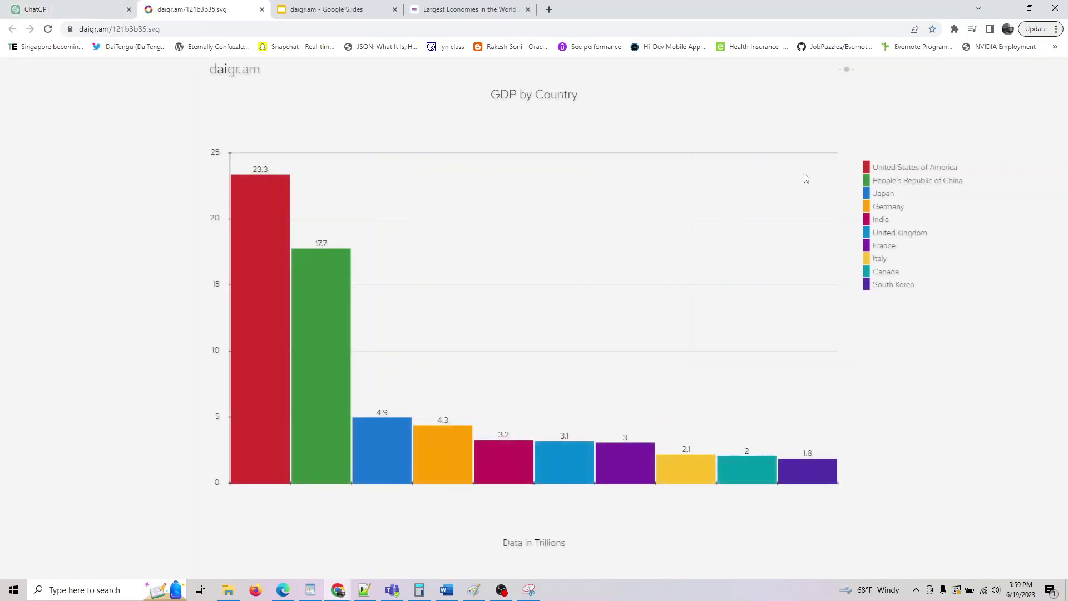
pyautogui.rightClick(530, 228)
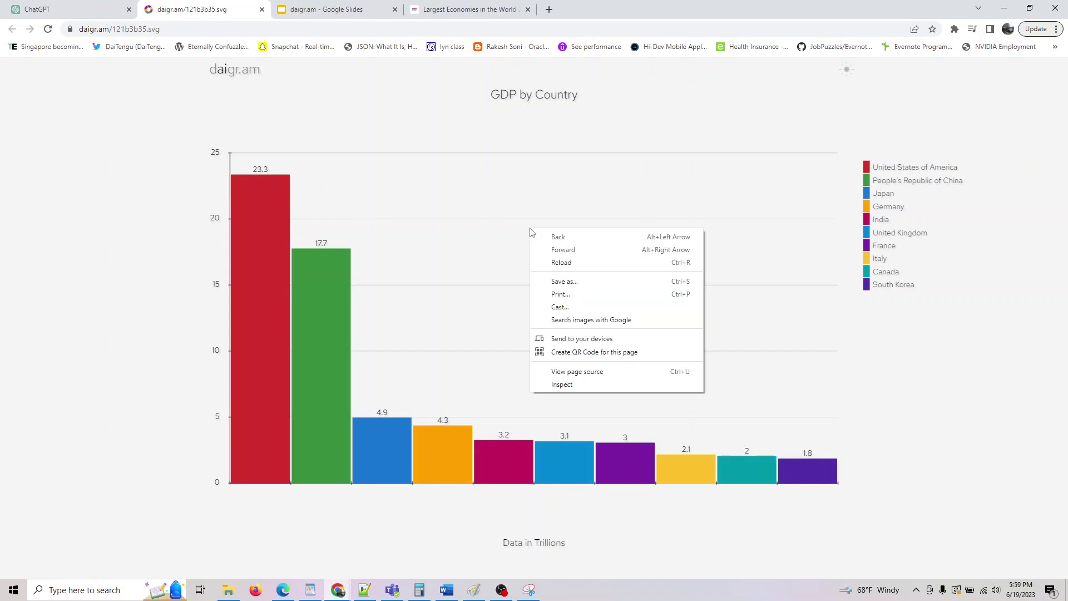
pyautogui.click(586, 282)
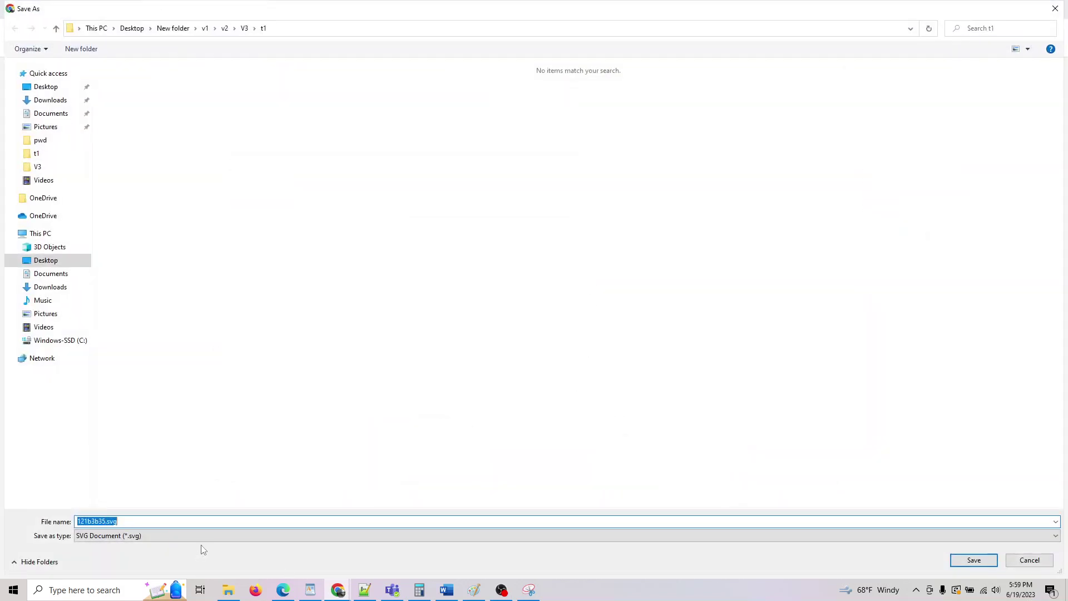
pyautogui.click(203, 535)
pyautogui.click(228, 473)
pyautogui.click(1055, 8)
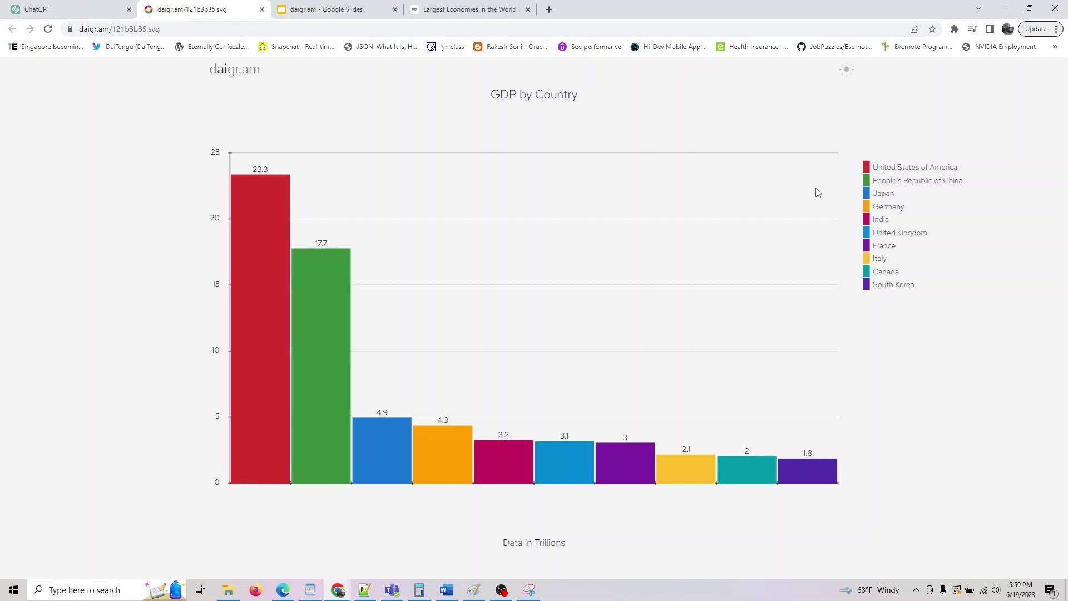
# Return to the slide deck and advance to slide 6, Prompt 2, with 2023 inflation data
pyautogui.click(99, 5)
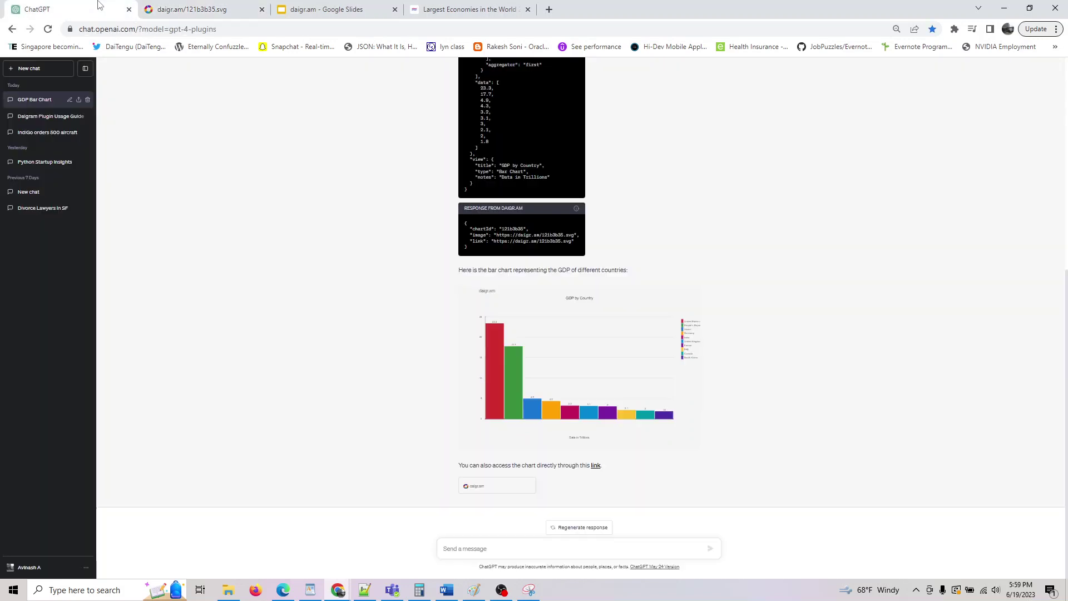
pyautogui.click(72, 117)
pyautogui.click(340, 9)
pyautogui.press('Down')
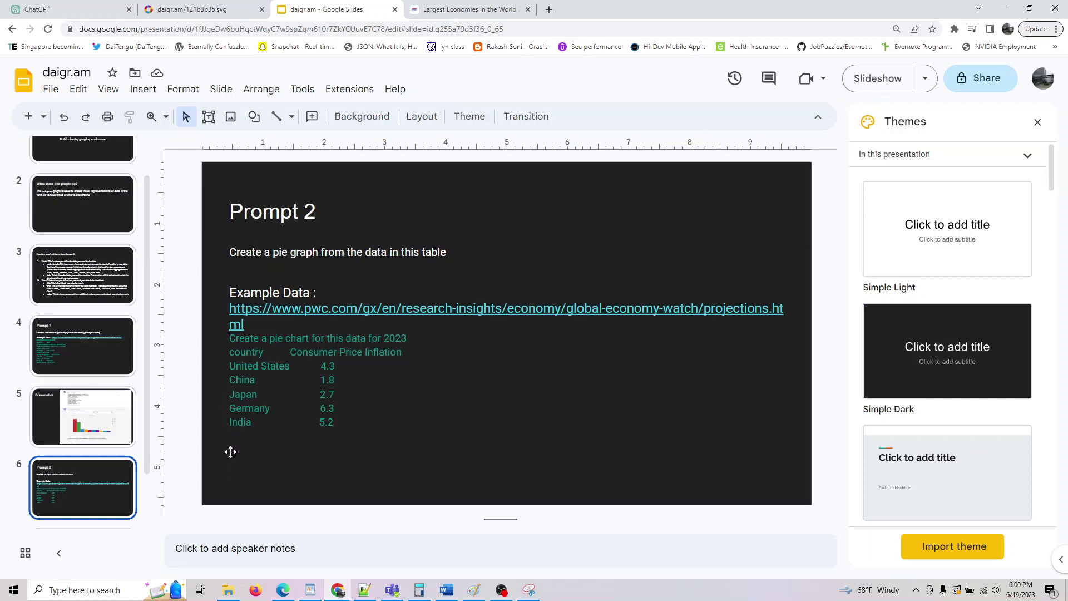
# Copy the five-country inflation pie-chart request from the Usage Guide chat into the GDP Bar Chart chat
pyautogui.click(23, 4)
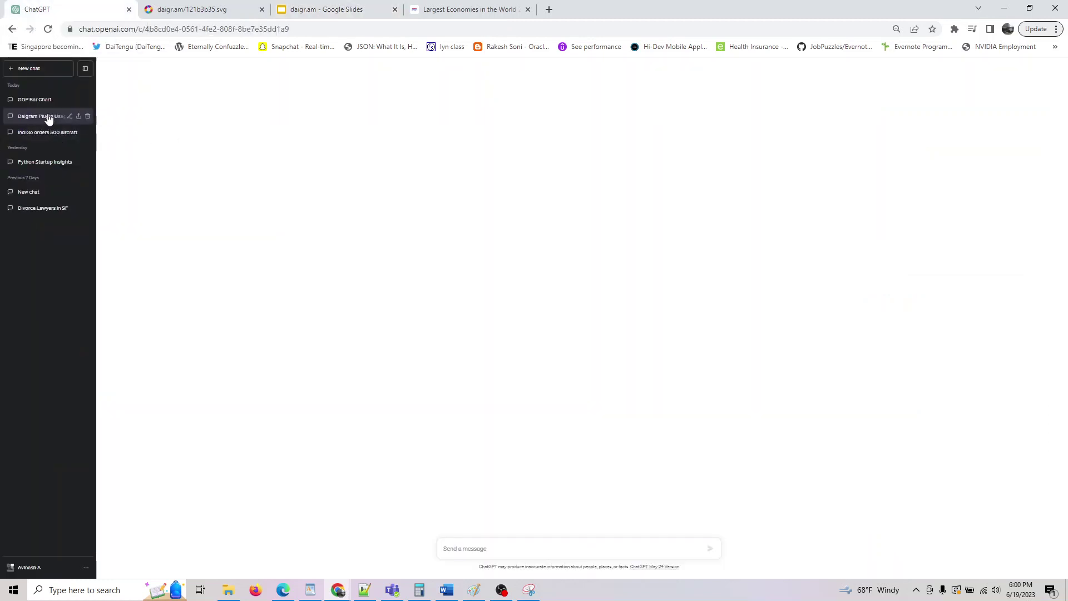
pyautogui.click(39, 101)
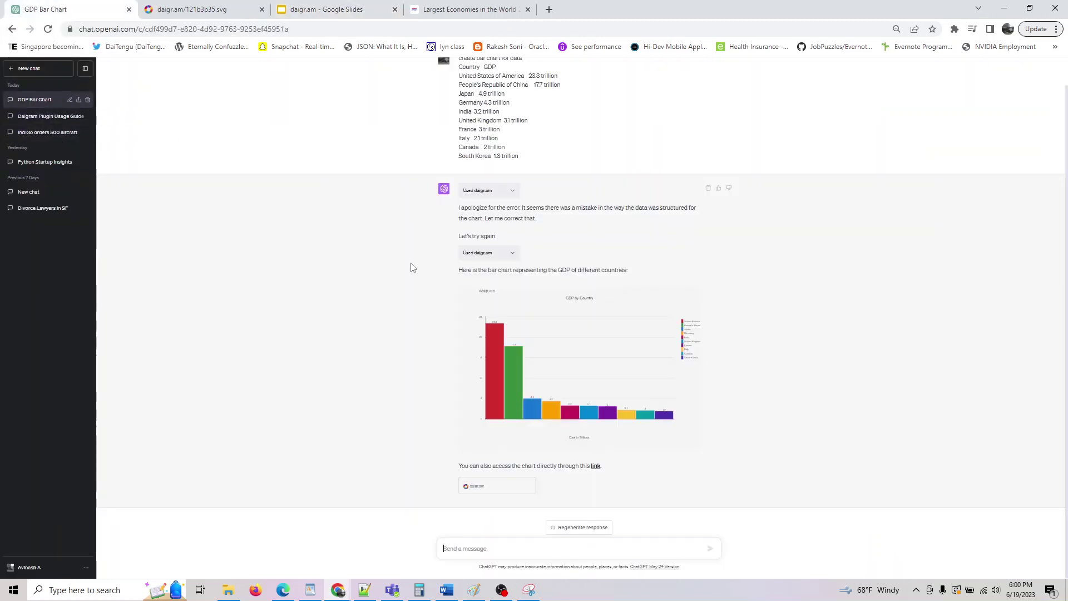
pyautogui.click(53, 118)
pyautogui.scroll(10, 618, 254)
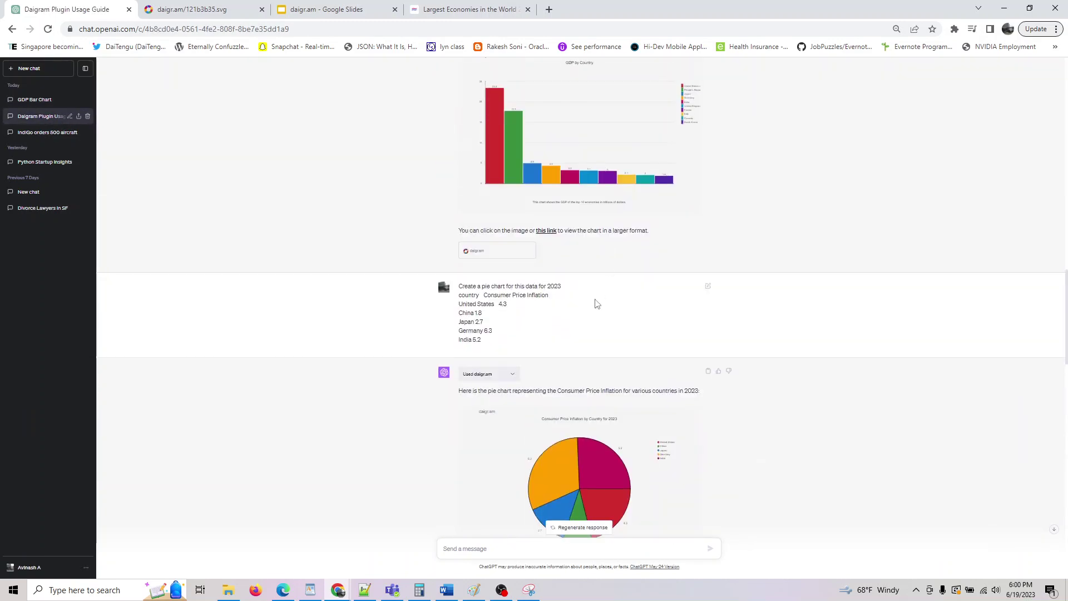
pyautogui.moveTo(511, 345); pyautogui.dragTo(459, 282)
pyautogui.hotkey('ctrl', 'c')
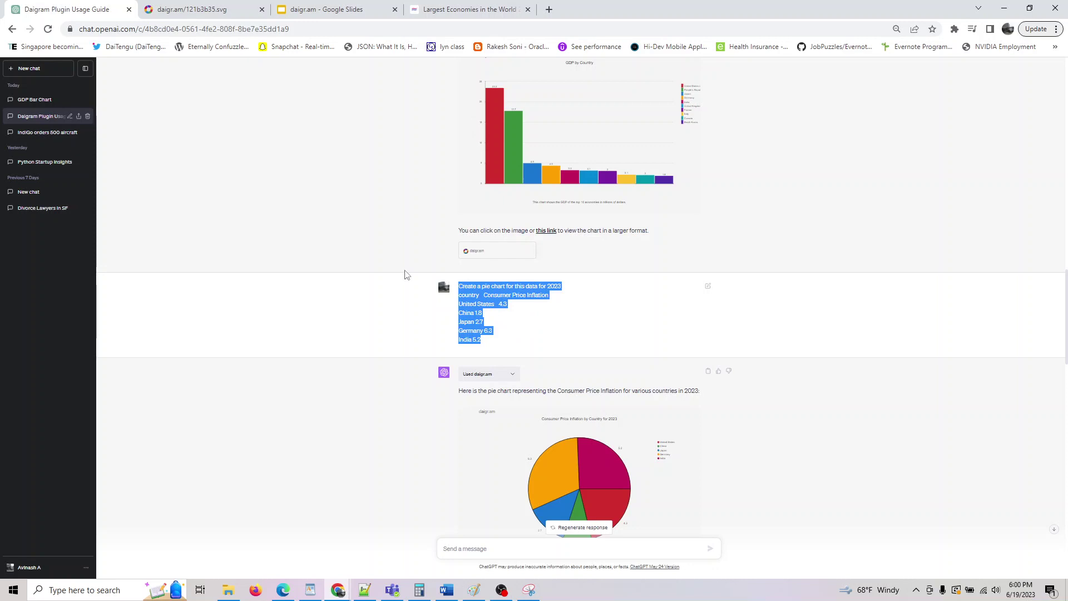
pyautogui.click(22, 103)
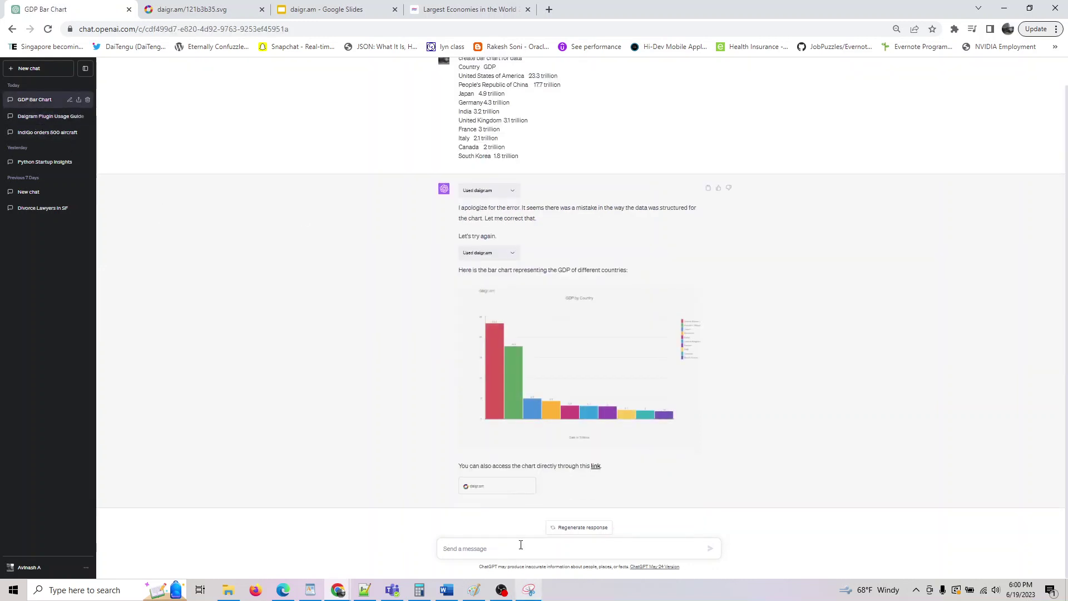
pyautogui.hotkey('ctrl', 'v')
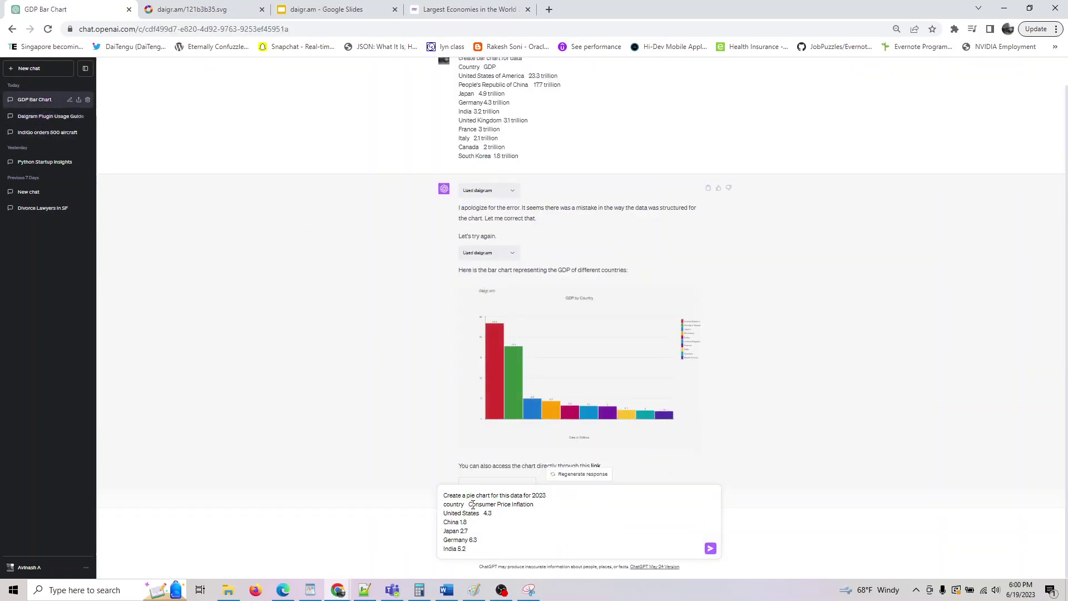
# Add 'title inflation for 2023' to the pie-chart prompt, send it, and view the generated chart
pyautogui.click(563, 497)
pyautogui.write('title inflation for 2023')
pyautogui.click(710, 548)
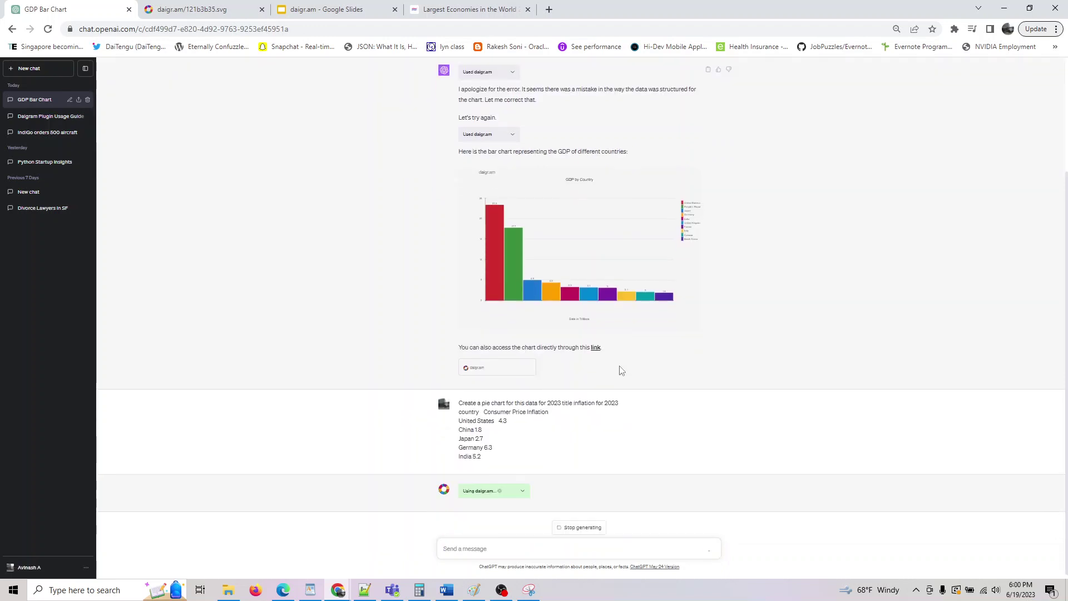
pyautogui.click(522, 493)
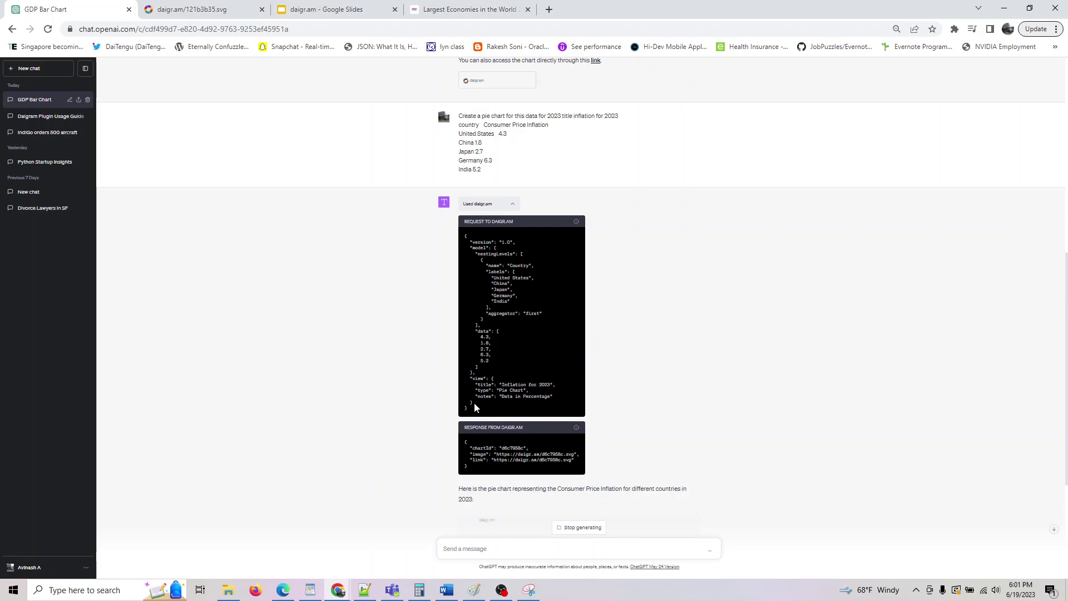
pyautogui.scroll(-4, 590, 423)
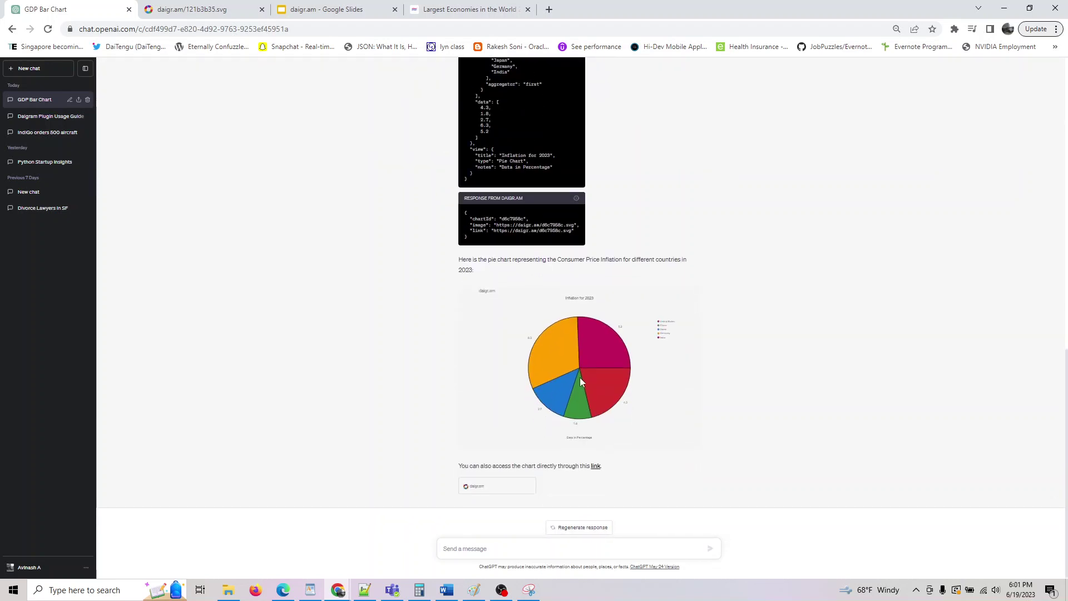
# View the 'Inflation for 2023' pie chart full-size in a new tab, then go back to the GDP Bar Chart conversation
pyautogui.click(595, 465)
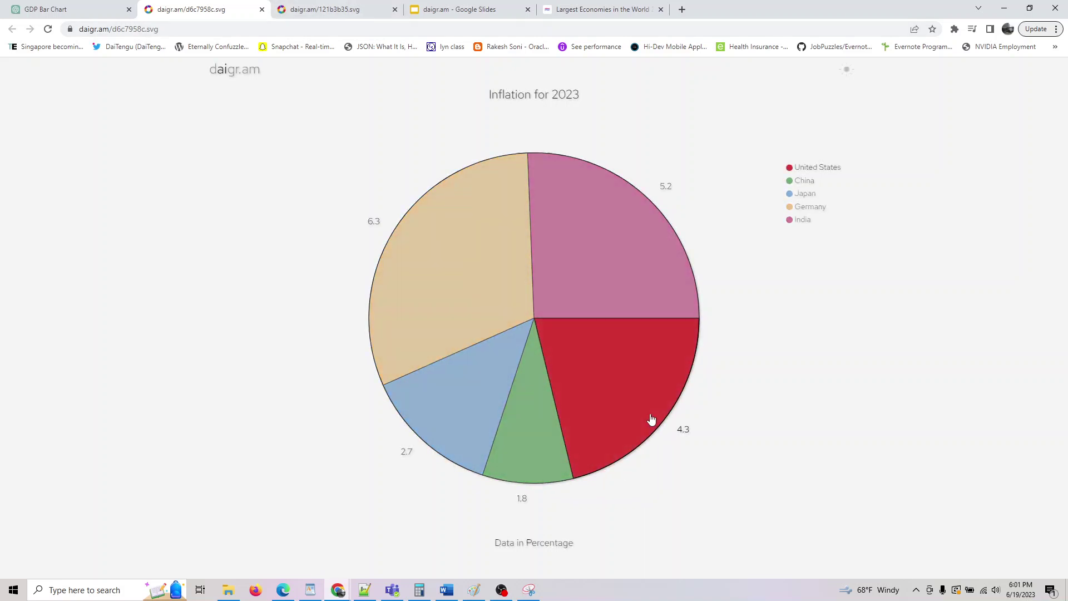
pyautogui.rightClick(584, 335)
pyautogui.click(983, 183)
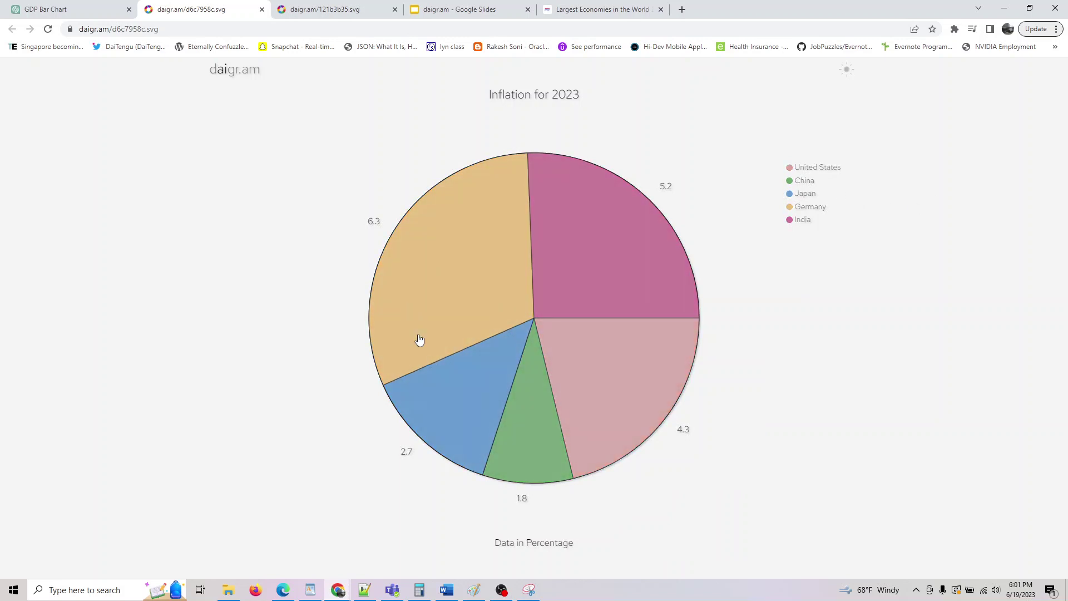
pyautogui.click(93, 7)
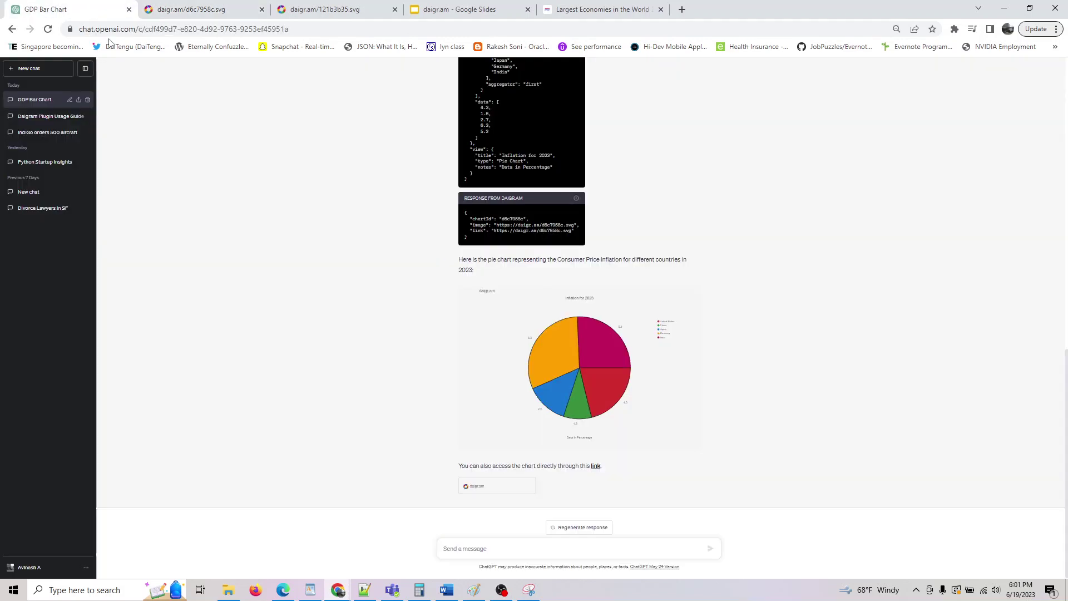